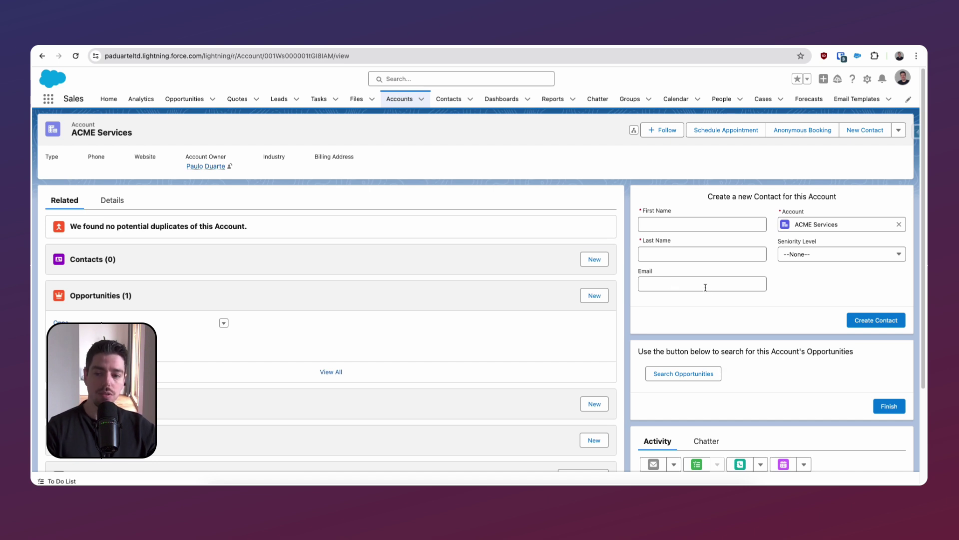
Enter first name 'Test', last name 'Contact 1' and the test email address on the new contact form.
{"action": "left_click", "coordinate": [714, 224]}
{"action": "type", "text": "Test"}
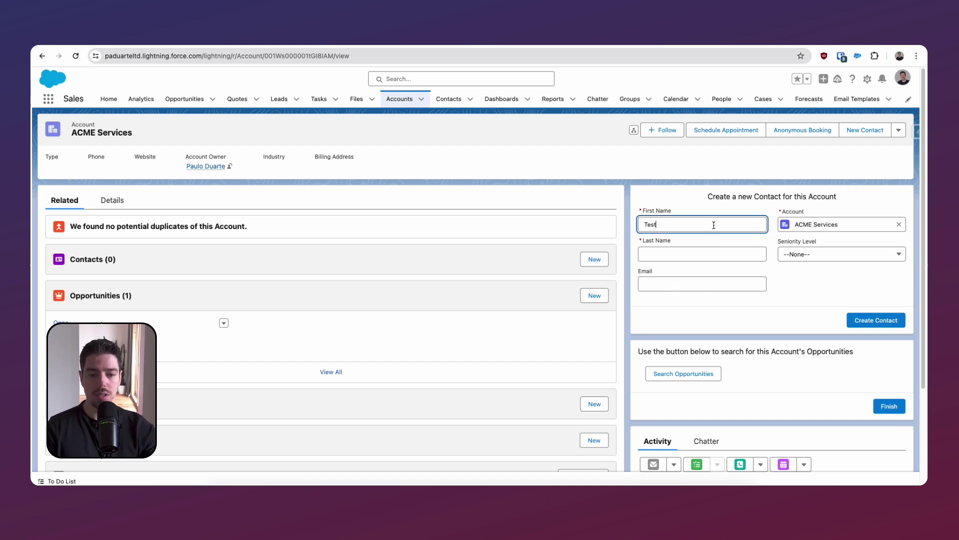
{"action": "key", "text": "Tab"}
{"action": "type", "text": "Contact 1"}
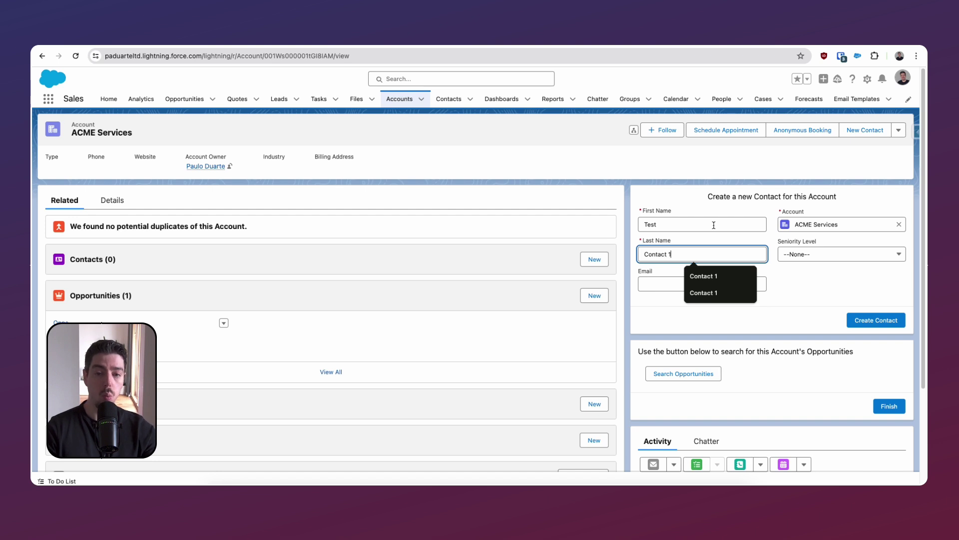
{"action": "key", "text": "Tab"}
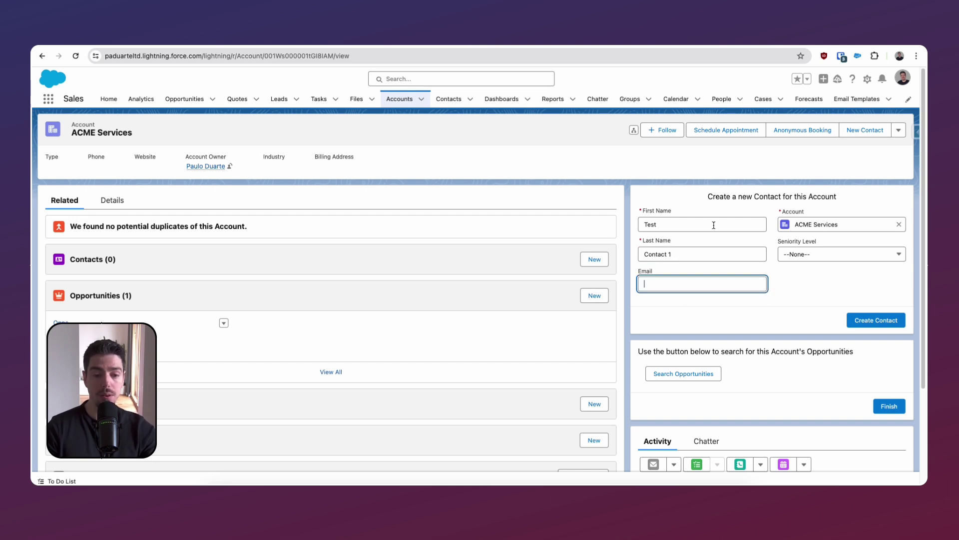
{"action": "type", "text": "test@email.com"}
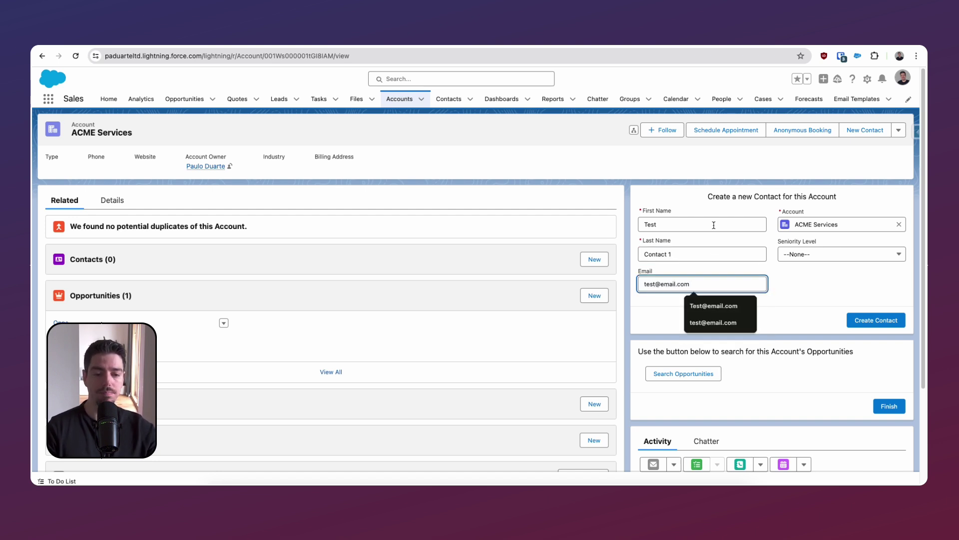
{"action": "key", "text": "Tab"}
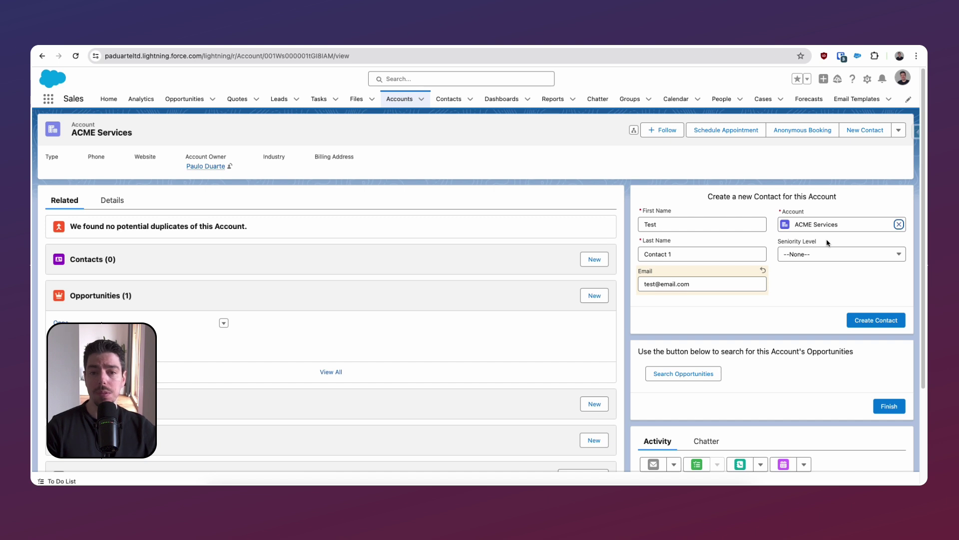
Set Seniority Level to CEO and create the contact under ACME Services.
{"action": "left_click", "coordinate": [827, 254]}
{"action": "left_click", "coordinate": [829, 285]}
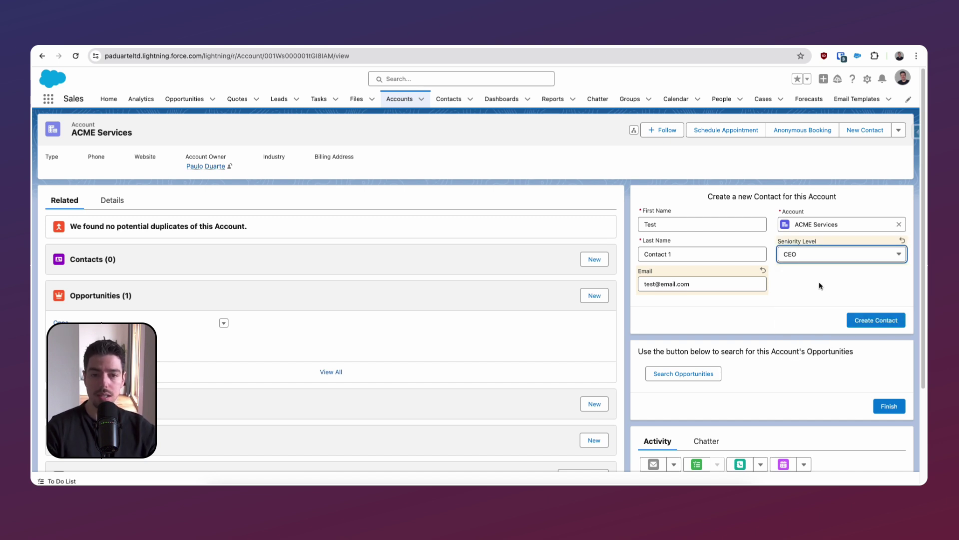
{"action": "left_click", "coordinate": [874, 319]}
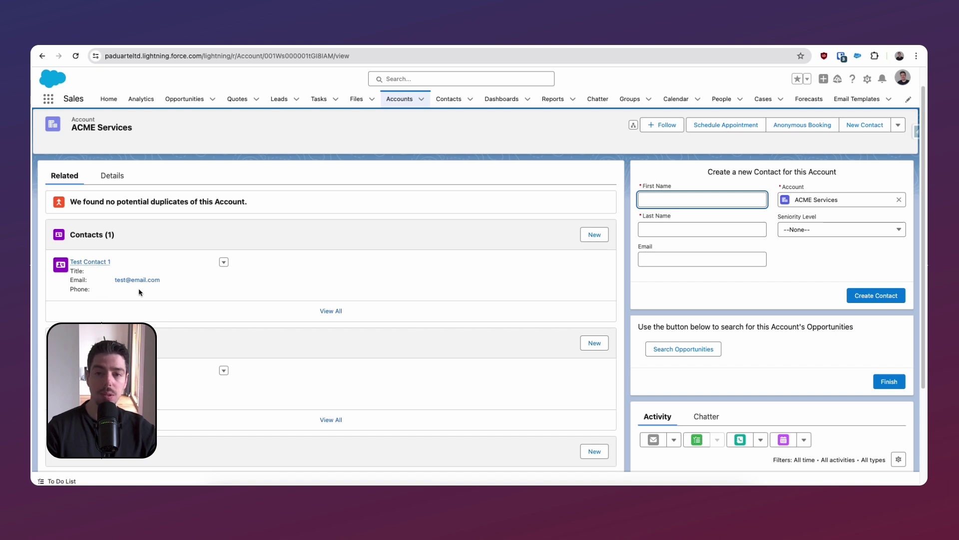
Enter first name 'Test', last name 'Contact 2' and the same test email address.
{"action": "left_click", "coordinate": [693, 201]}
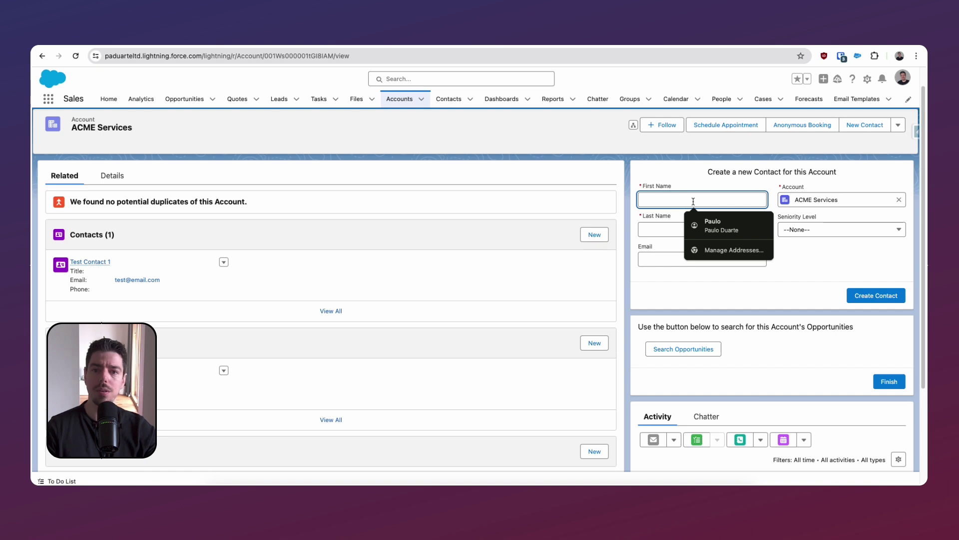
{"action": "type", "text": "Test"}
{"action": "key", "text": "Tab"}
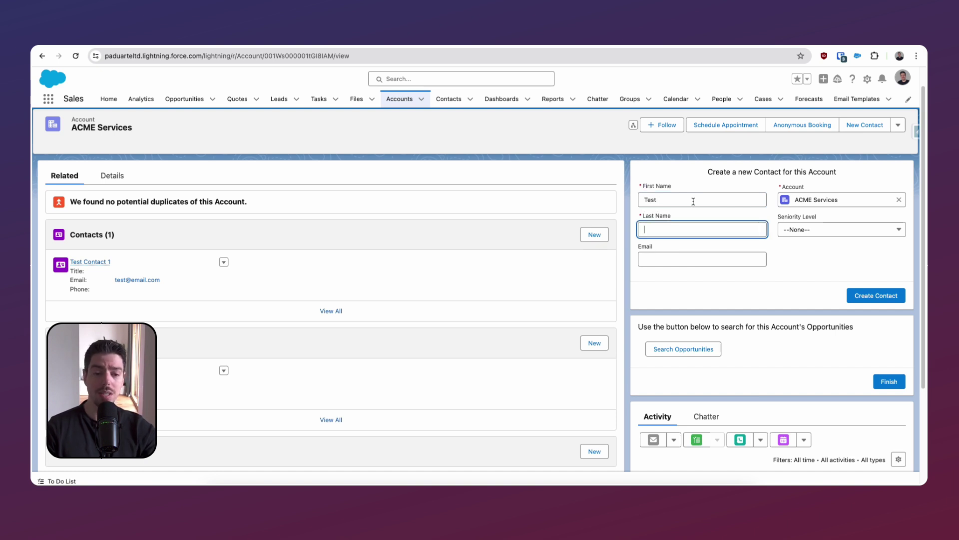
{"action": "type", "text": "Contact 2"}
{"action": "key", "text": "Tab"}
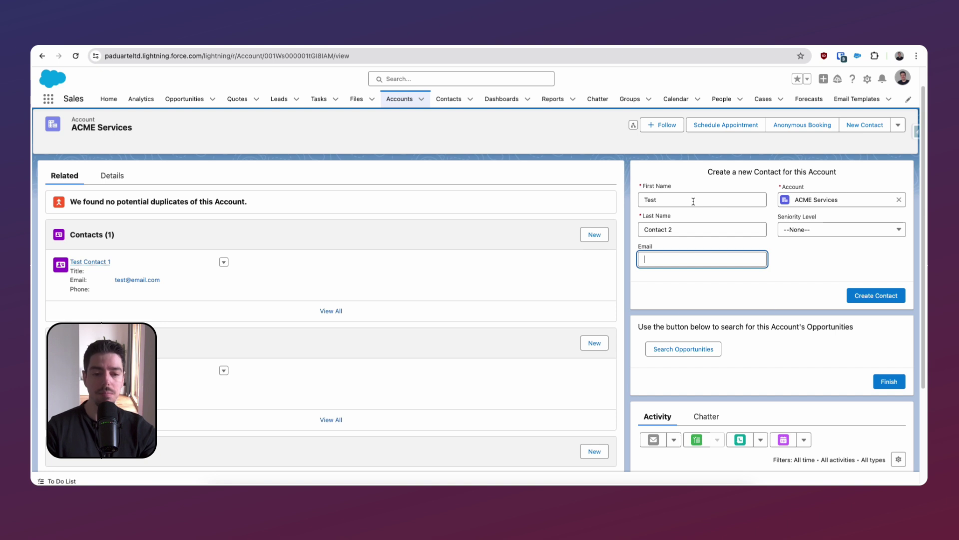
{"action": "type", "text": "test@email.com"}
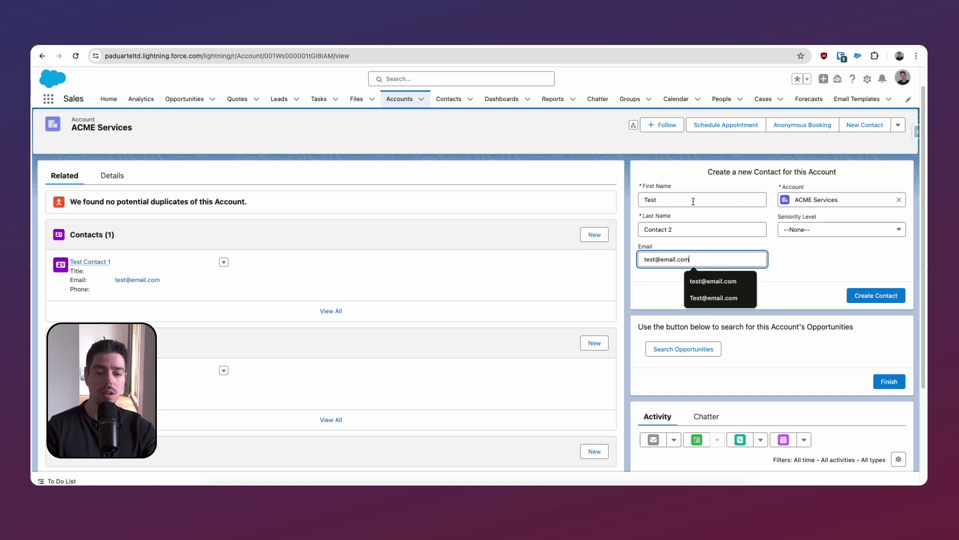
Choose CEO as Seniority Level and submit the second contact.
{"action": "left_click", "coordinate": [799, 229]}
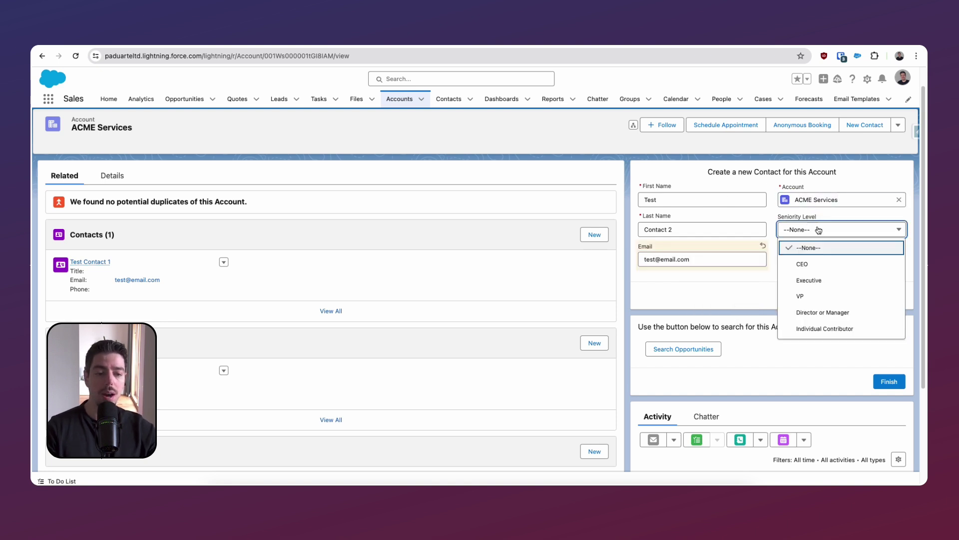
{"action": "left_click", "coordinate": [820, 262]}
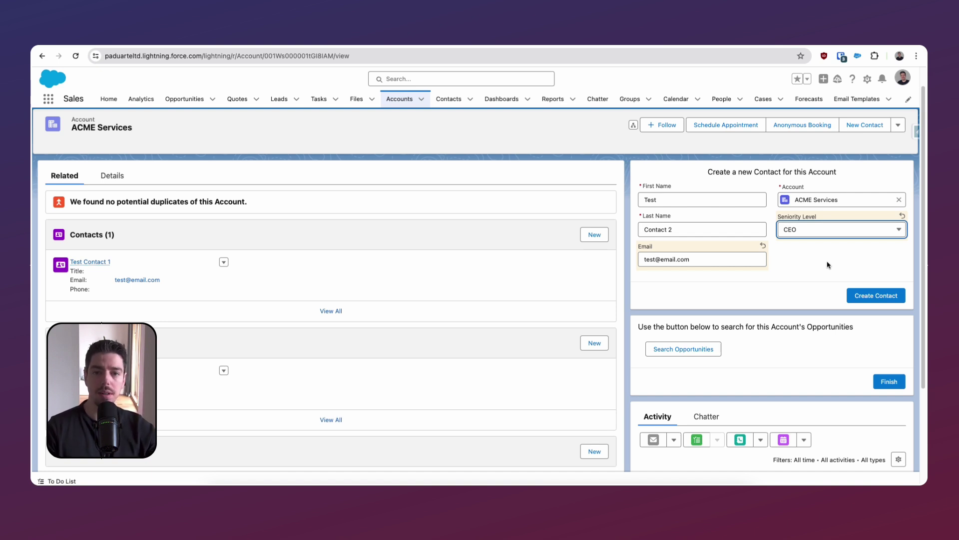
{"action": "left_click", "coordinate": [829, 270]}
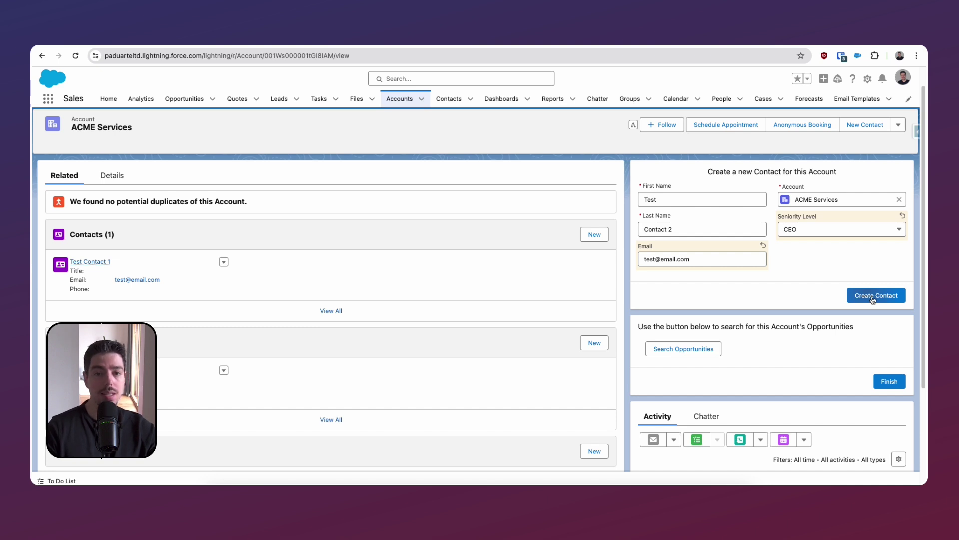
{"action": "left_click", "coordinate": [873, 297]}
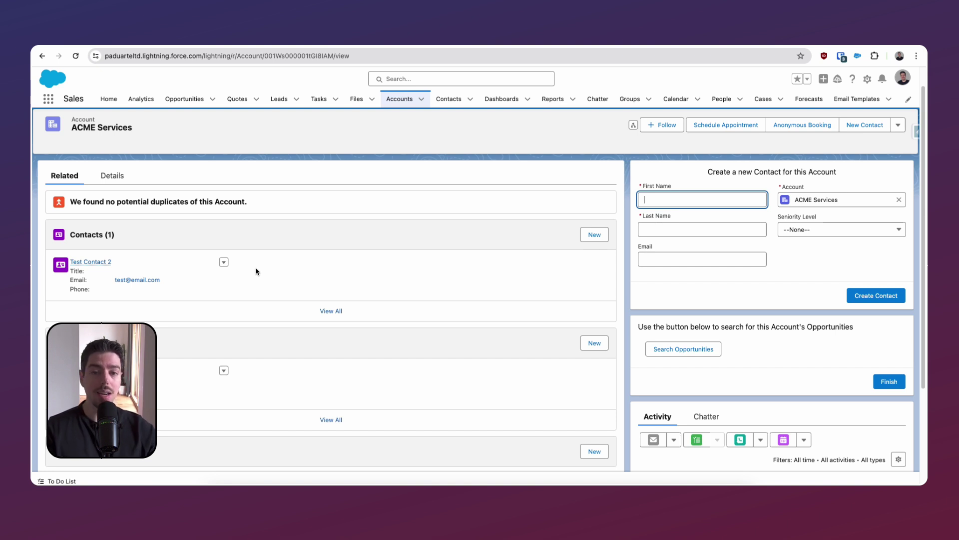
In the flow, view and close the get Account element, then open Create a Contact Screen.
{"action": "left_click", "coordinate": [345, 46]}
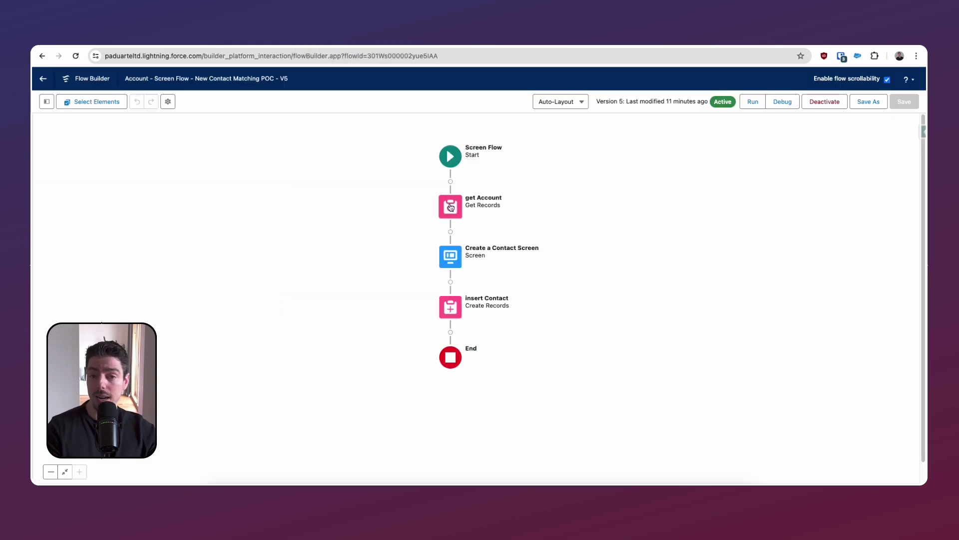
{"action": "left_click", "coordinate": [451, 208]}
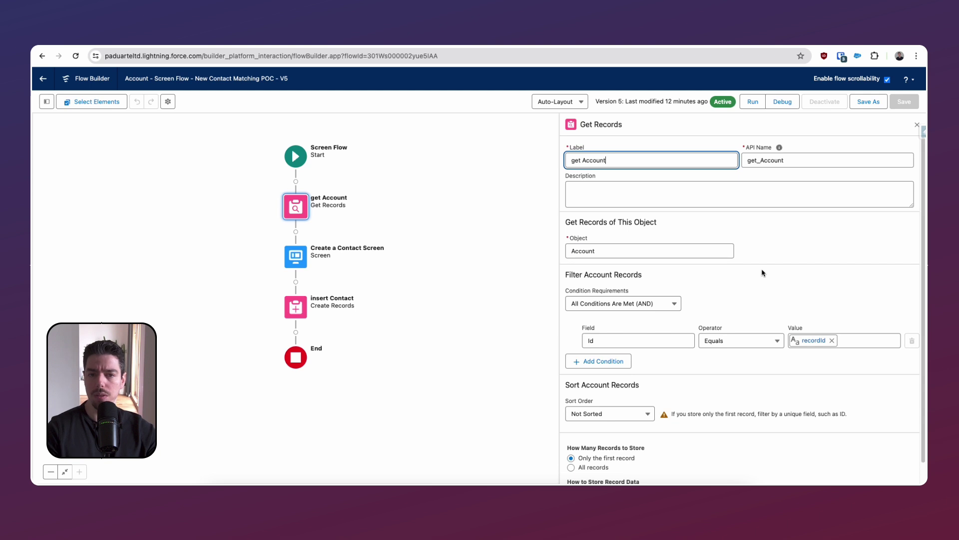
{"action": "left_click", "coordinate": [916, 126]}
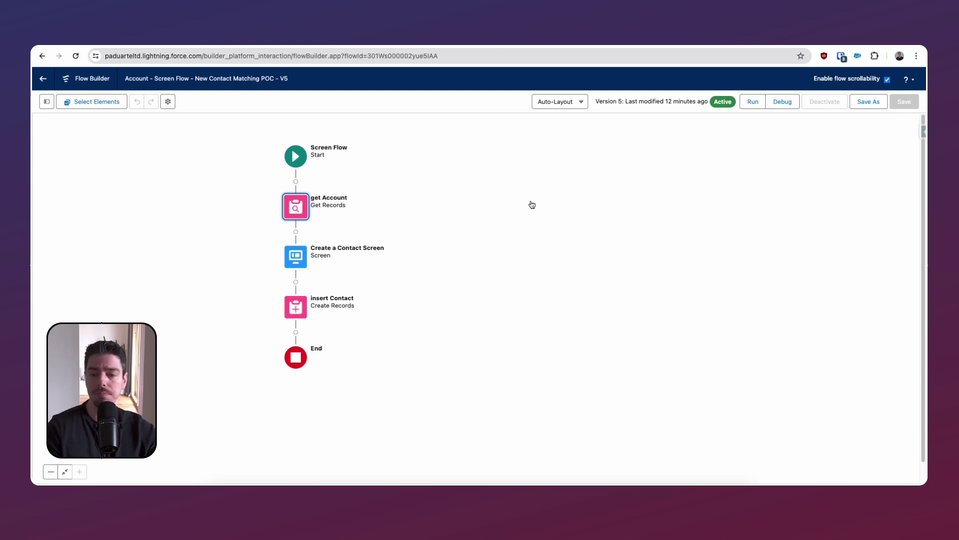
{"action": "left_click", "coordinate": [439, 239]}
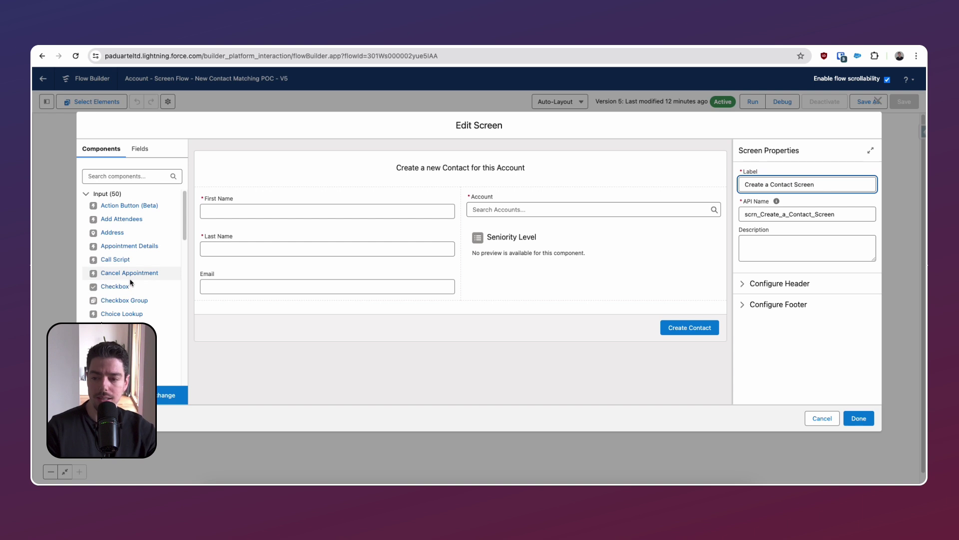
Set the screen's record fields to use varContact as the Record Variable.
{"action": "left_click", "coordinate": [140, 149]}
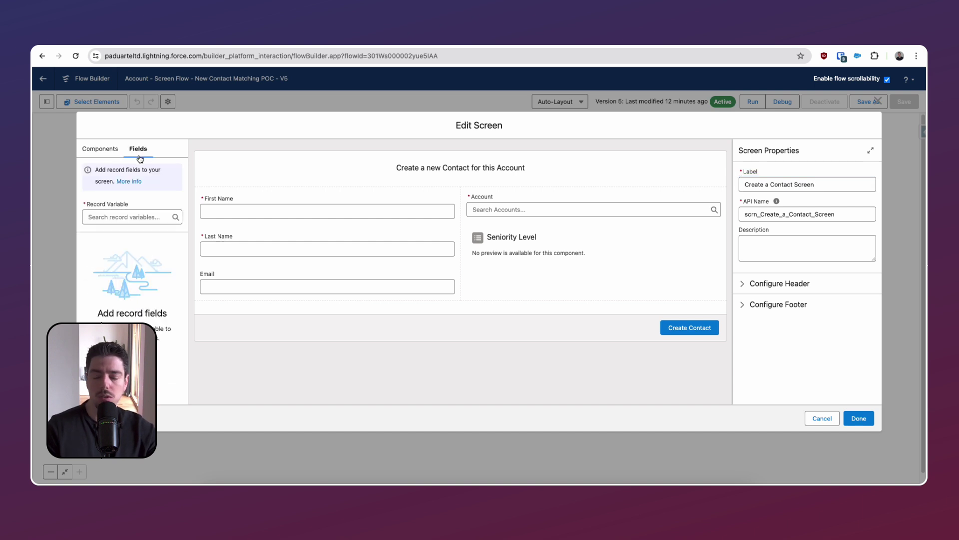
{"action": "left_click", "coordinate": [133, 217]}
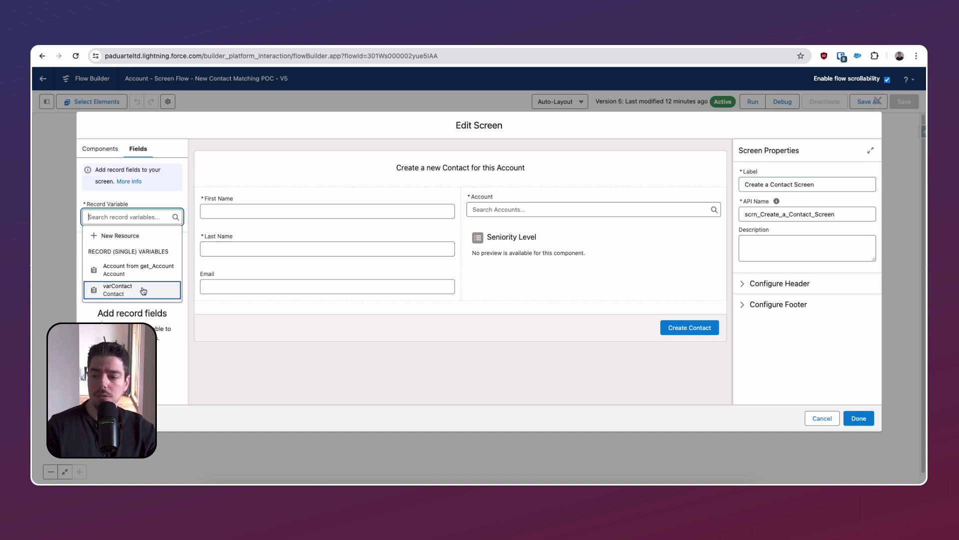
{"action": "left_click", "coordinate": [144, 292]}
{"action": "scroll", "coordinate": [166, 333], "scroll_direction": "down", "scroll_amount": 1}
{"action": "scroll", "coordinate": [165, 332], "scroll_direction": "down", "scroll_amount": 1}
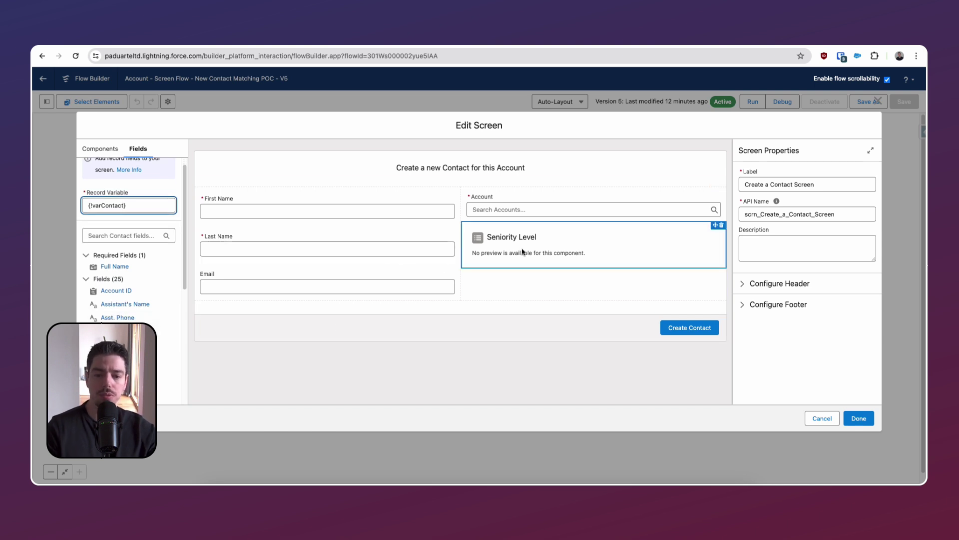
Inspect the First Name, Last Name, Email and Seniority Level fields, then close the screen editor.
{"action": "left_click", "coordinate": [362, 221]}
{"action": "left_click", "coordinate": [362, 239]}
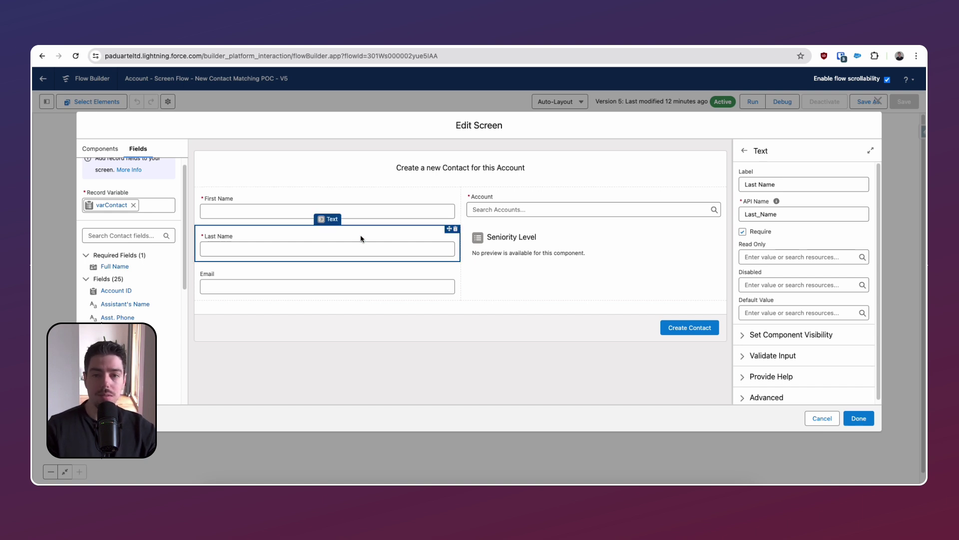
{"action": "left_click", "coordinate": [358, 282]}
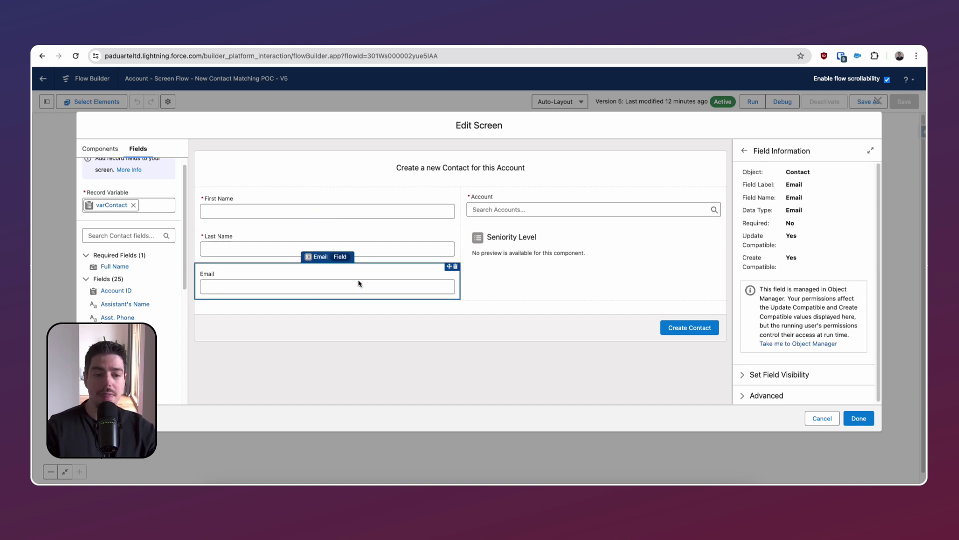
{"action": "left_click", "coordinate": [538, 247]}
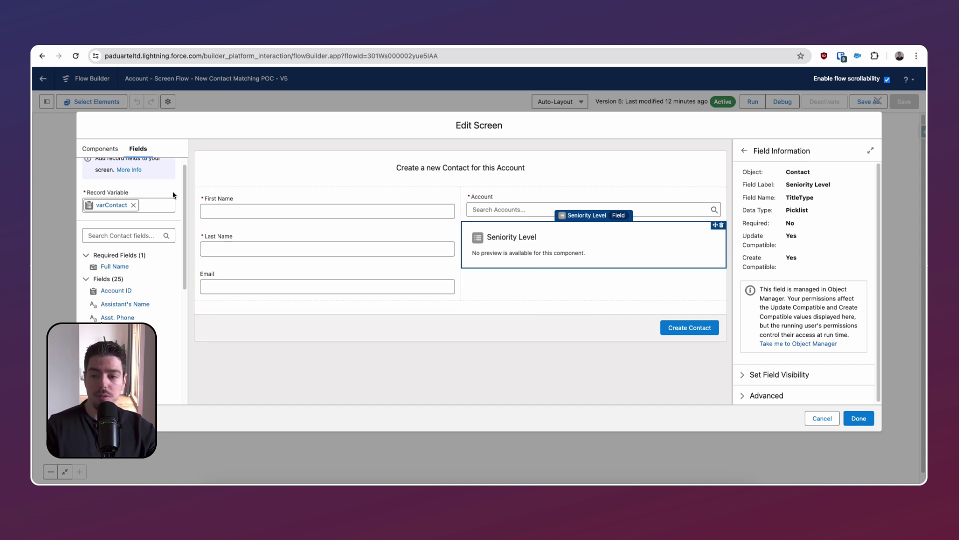
{"action": "left_click", "coordinate": [877, 100]}
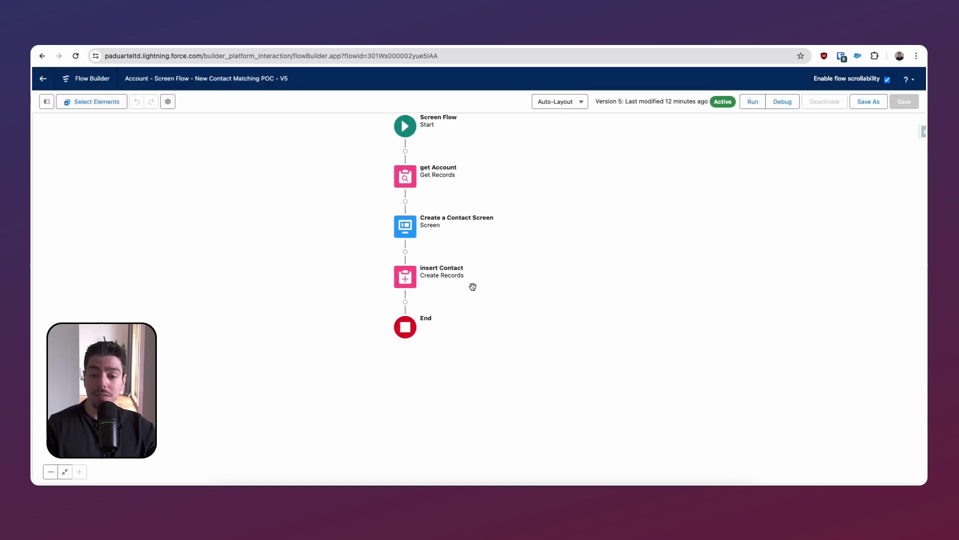
Review insert Contact's field mappings down to the enabled Check for Matching Records option.
{"action": "left_click", "coordinate": [406, 281]}
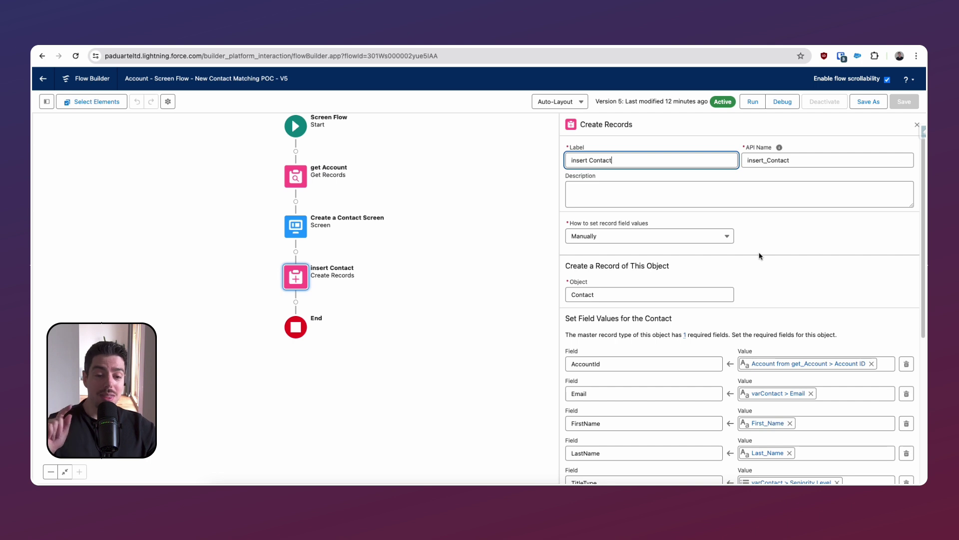
{"action": "scroll", "coordinate": [761, 263], "scroll_direction": "down", "scroll_amount": 3}
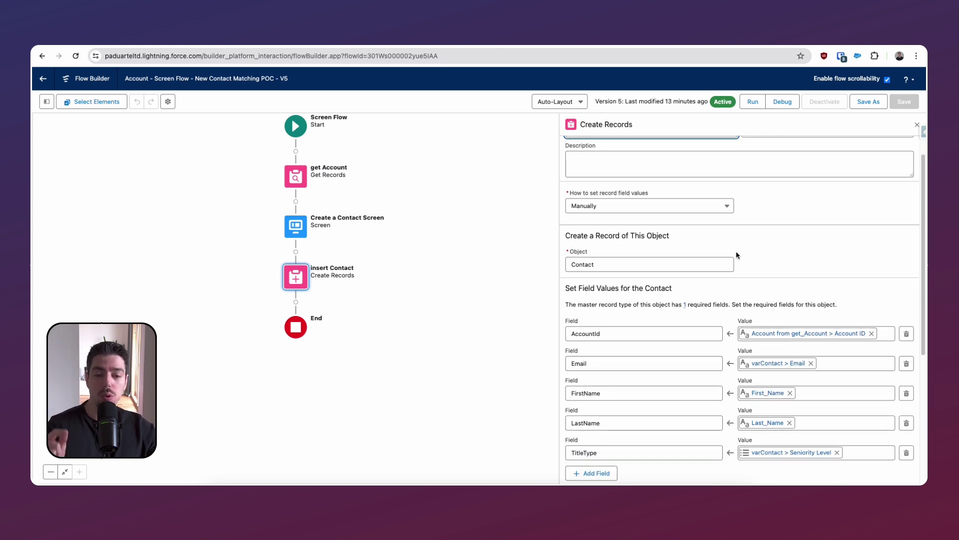
{"action": "scroll", "coordinate": [720, 259], "scroll_direction": "down", "scroll_amount": 1}
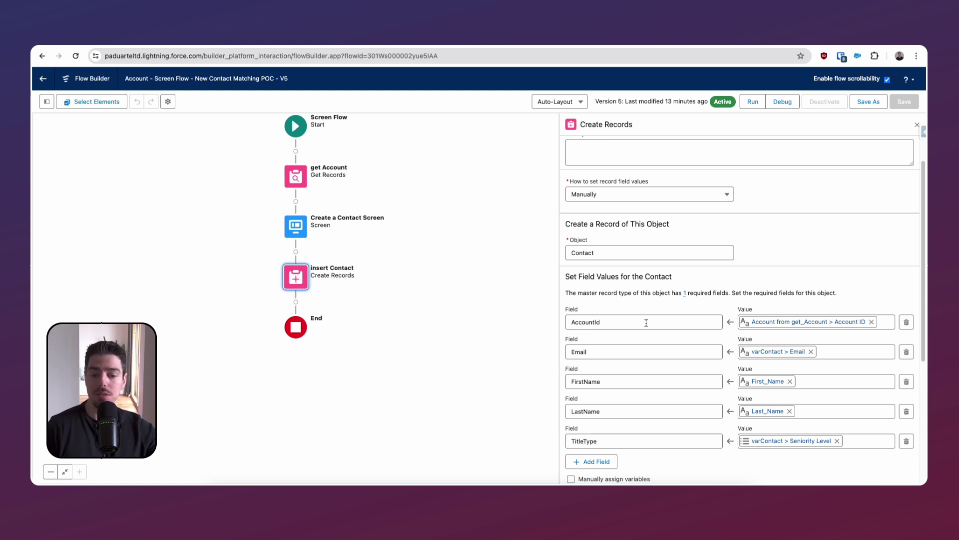
{"action": "scroll", "coordinate": [652, 323], "scroll_direction": "down", "scroll_amount": 5}
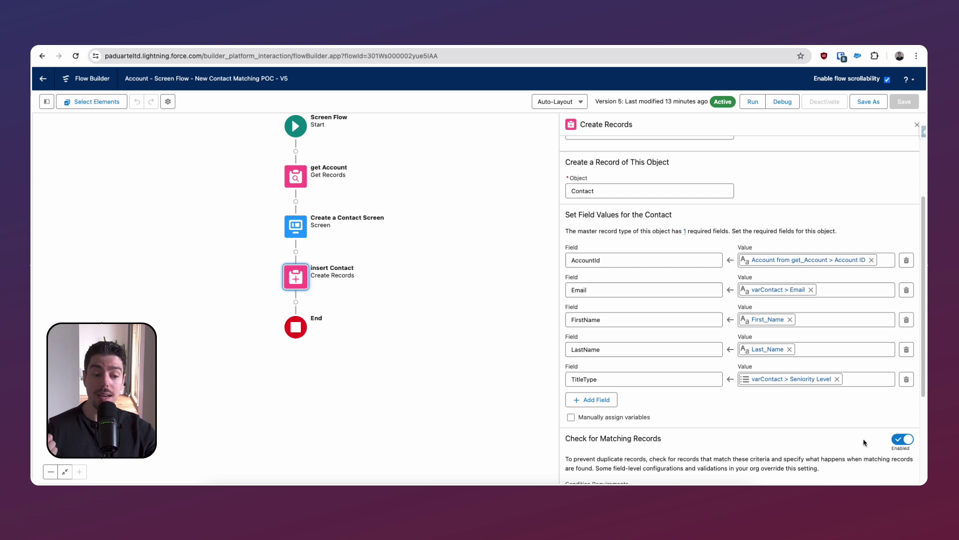
{"action": "scroll", "coordinate": [765, 443], "scroll_direction": "down", "scroll_amount": 3}
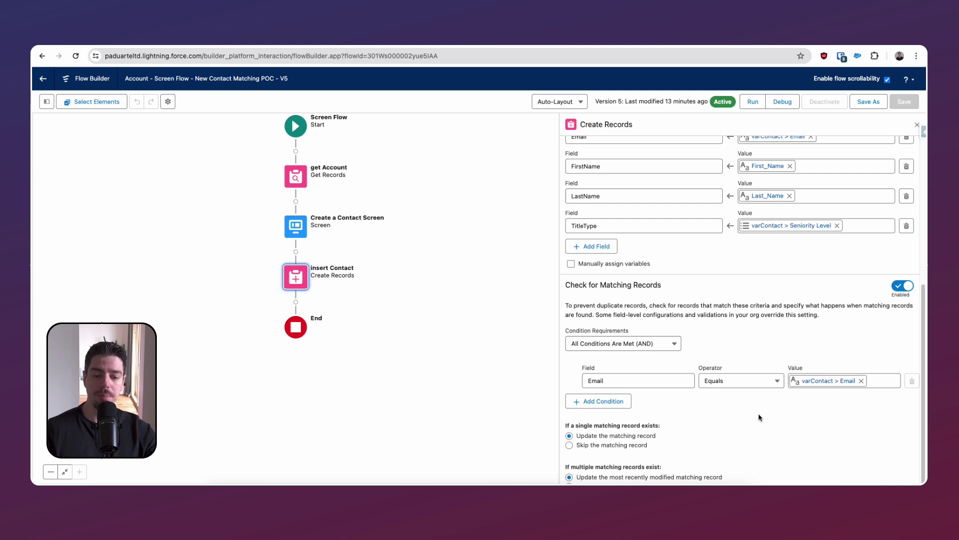
{"action": "scroll", "coordinate": [710, 343], "scroll_direction": "down", "scroll_amount": 1}
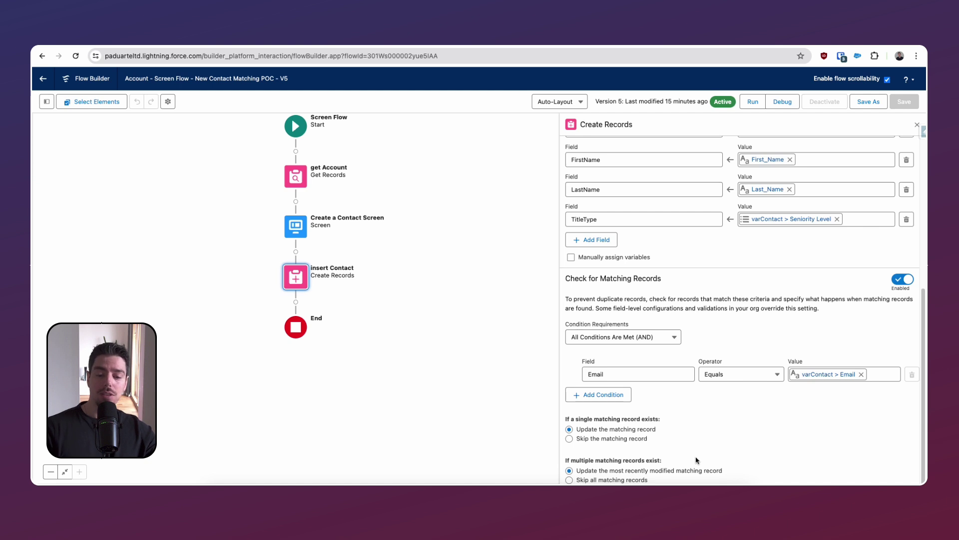
{"action": "left_click", "coordinate": [678, 338]}
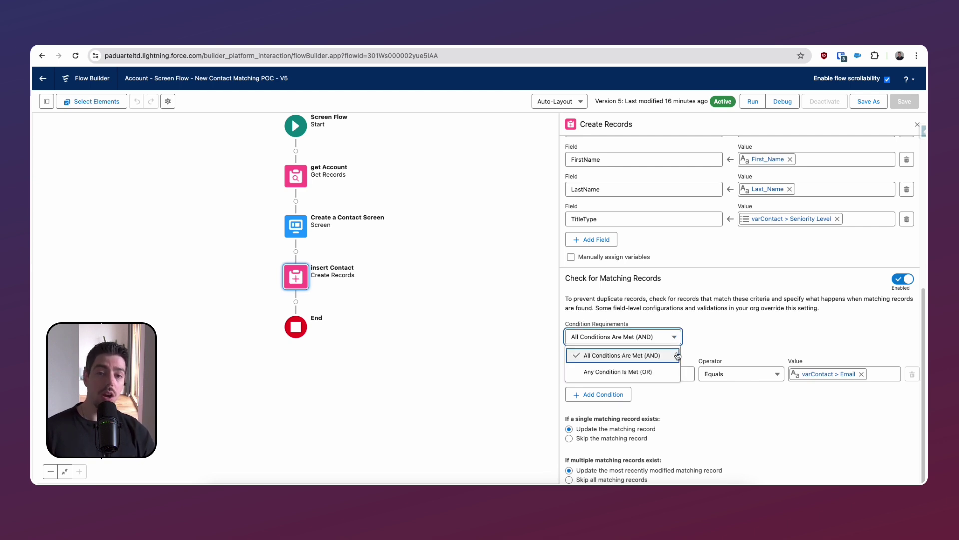